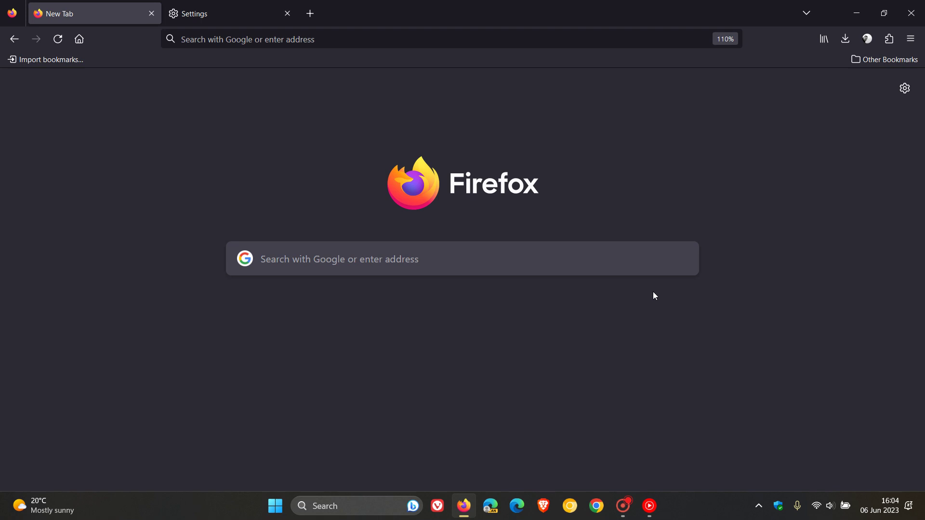
Step: Go to Settings > Privacy & Security and scroll to the DNS over HTTPS protection levels, leaving Default Protection selected
mouse_move(890, 517)
left_click(913, 43)
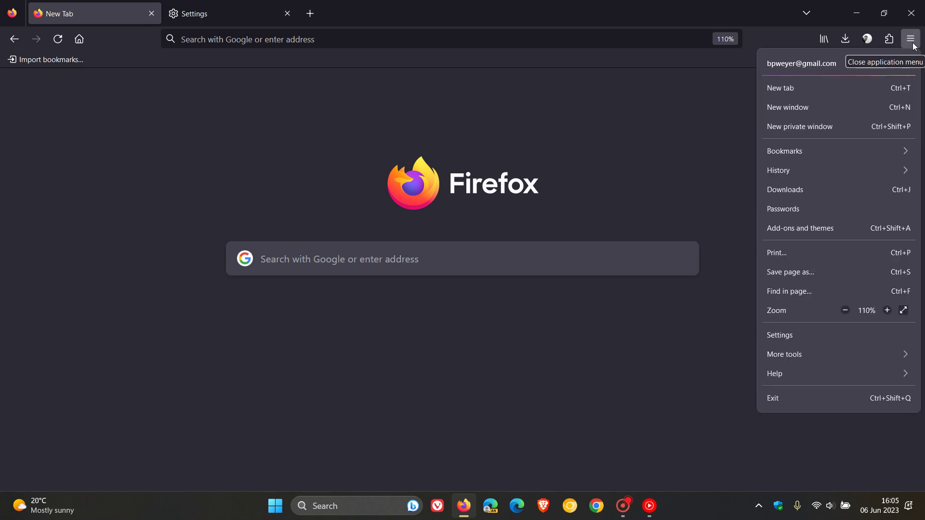
left_click(825, 341)
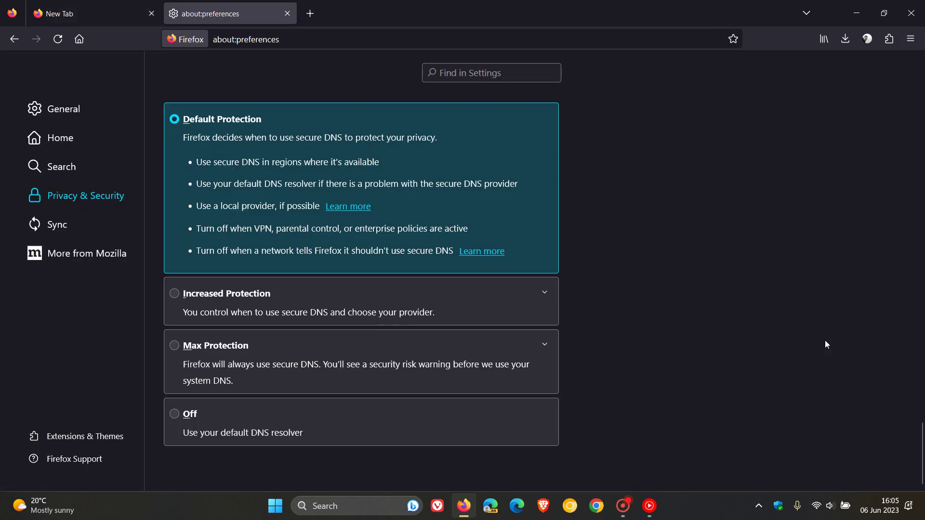
left_click(70, 196)
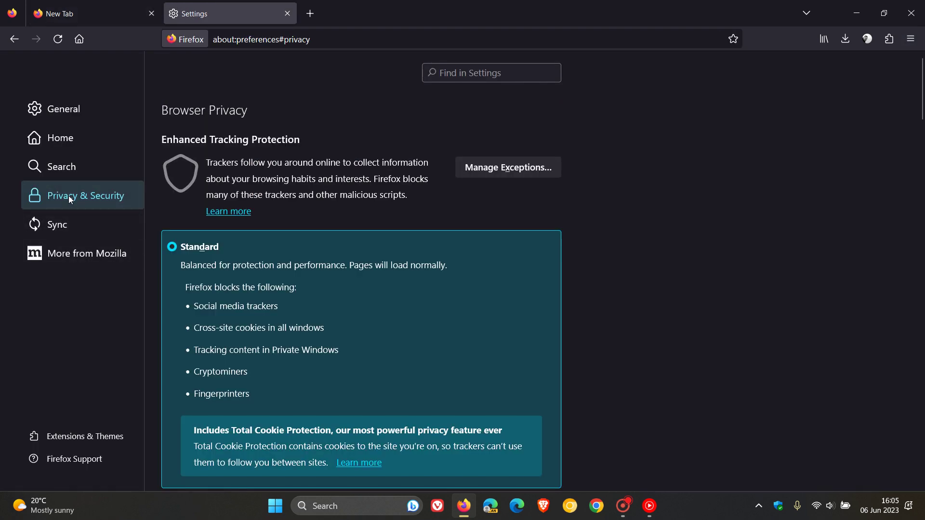
scroll(673, 249, "down", 10)
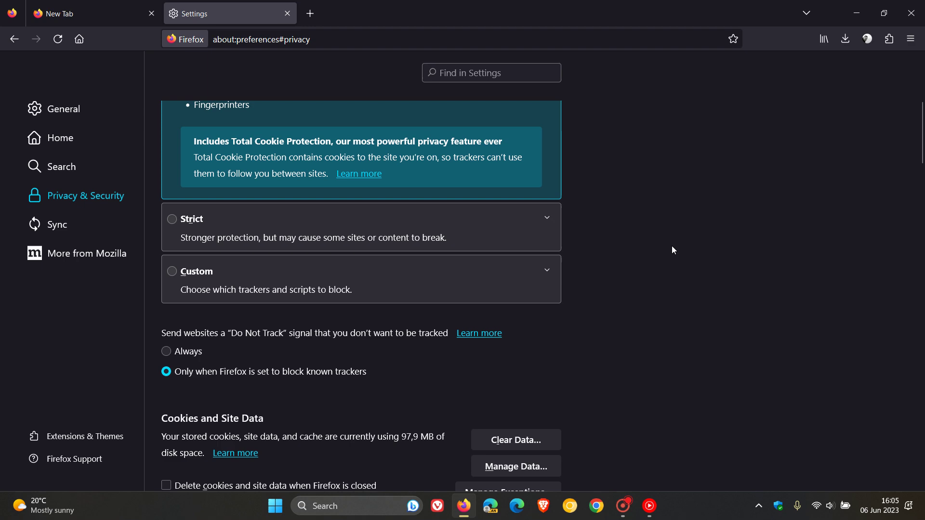
scroll(672, 250, "down", 10)
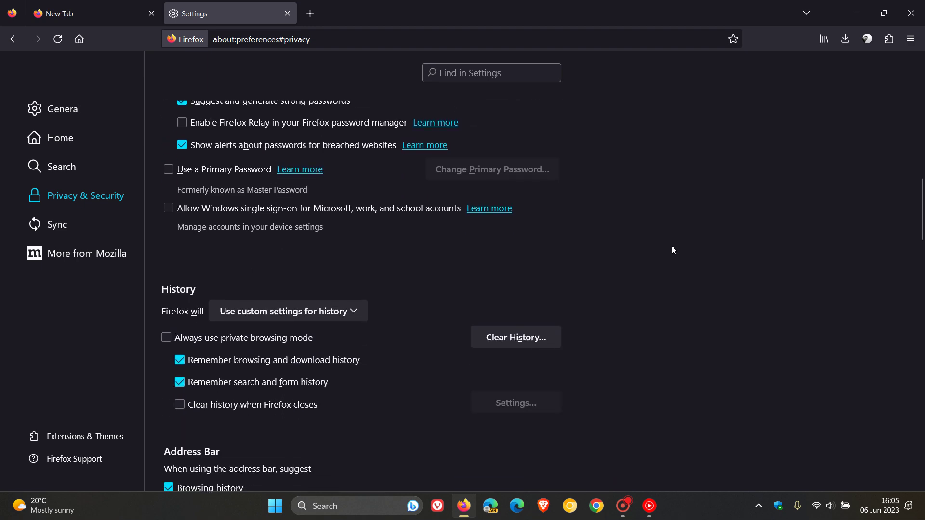
scroll(673, 250, "down", 10)
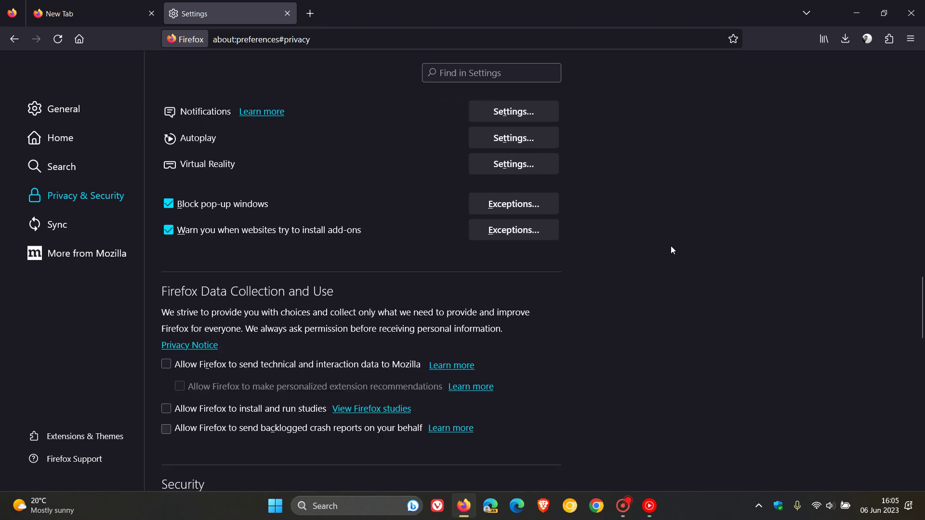
scroll(672, 250, "down", 8)
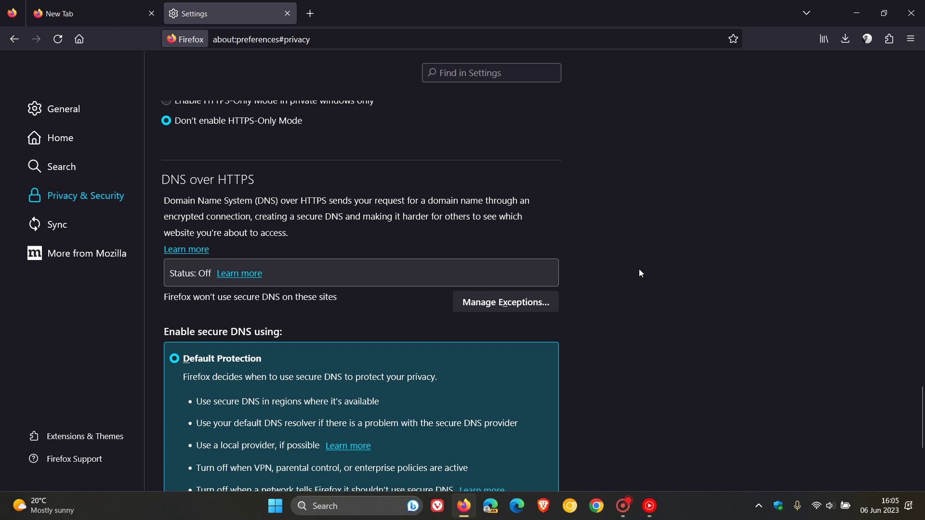
scroll(634, 285, "down", 3)
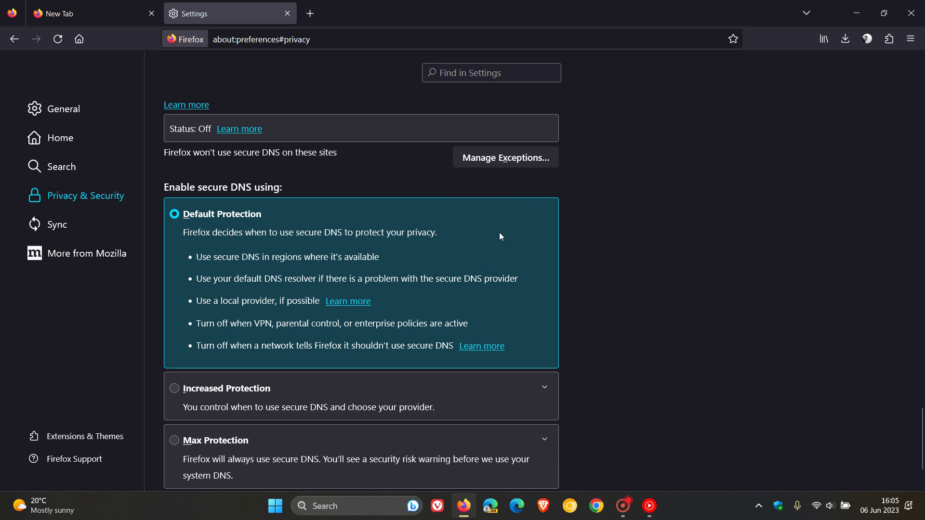
scroll(622, 226, "down", 2)
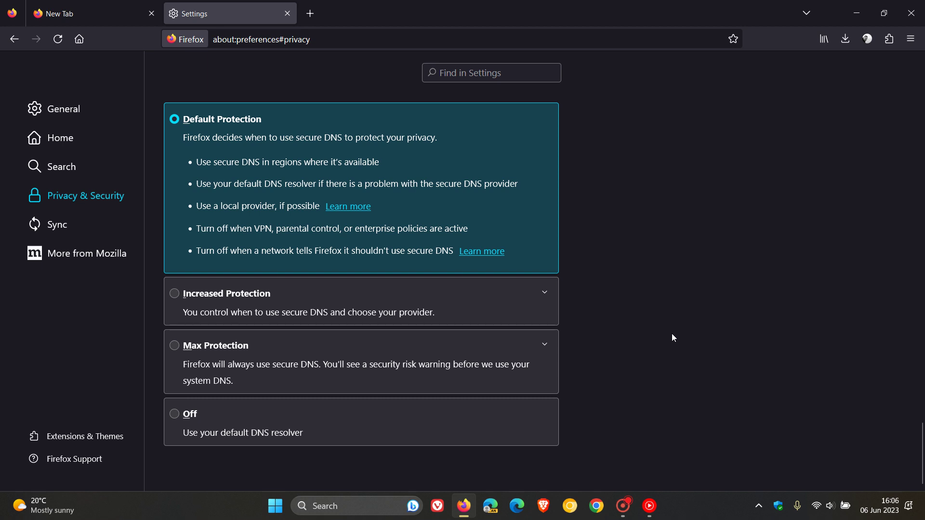
Step: Return to the New Tab page and show the Search bookmarks option in the menu's Bookmarks panel
left_click(114, 10)
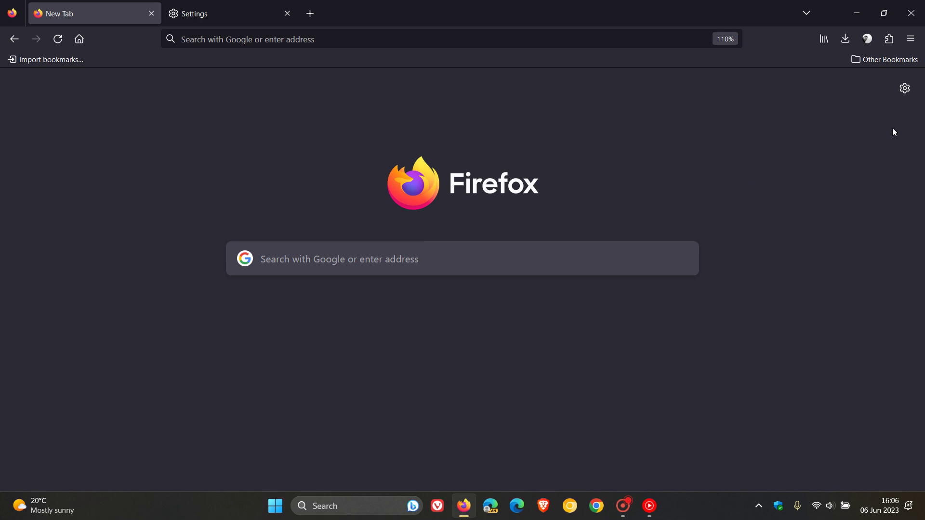
left_click(911, 41)
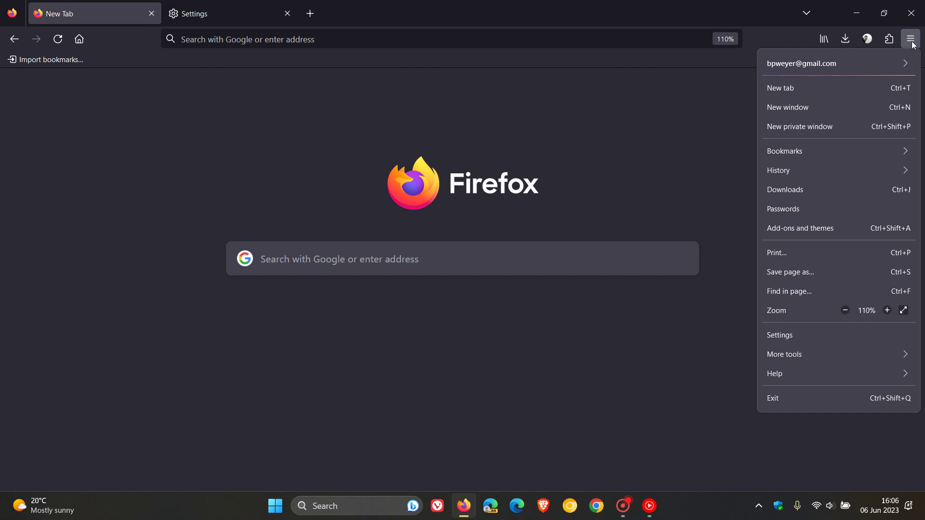
left_click(831, 149)
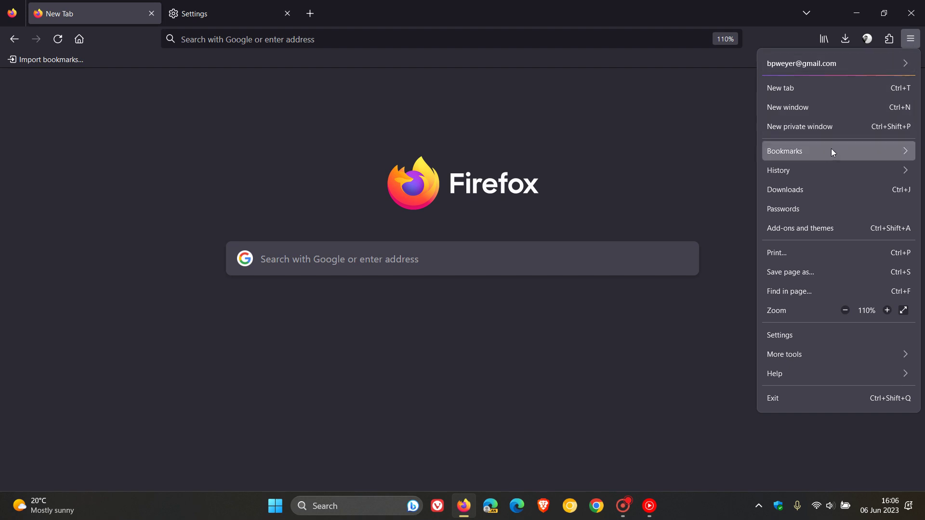
left_click(821, 112)
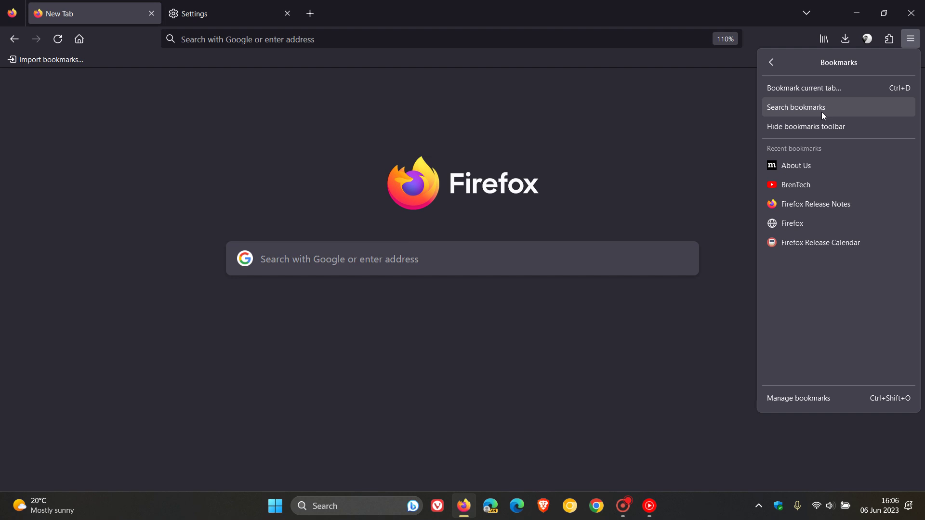
left_click(690, 160)
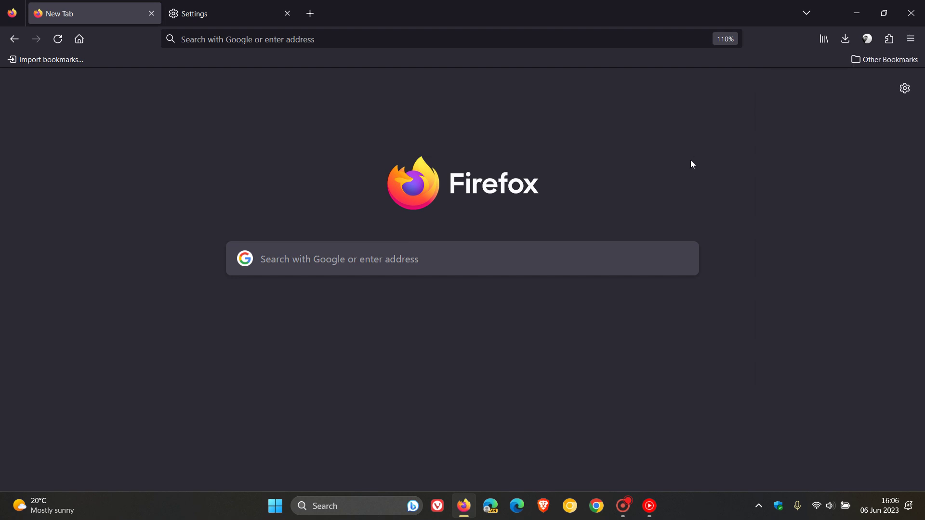
Step: Show the Search bookmarks option from the Library button's Bookmarks panel, then close it
left_click(825, 40)
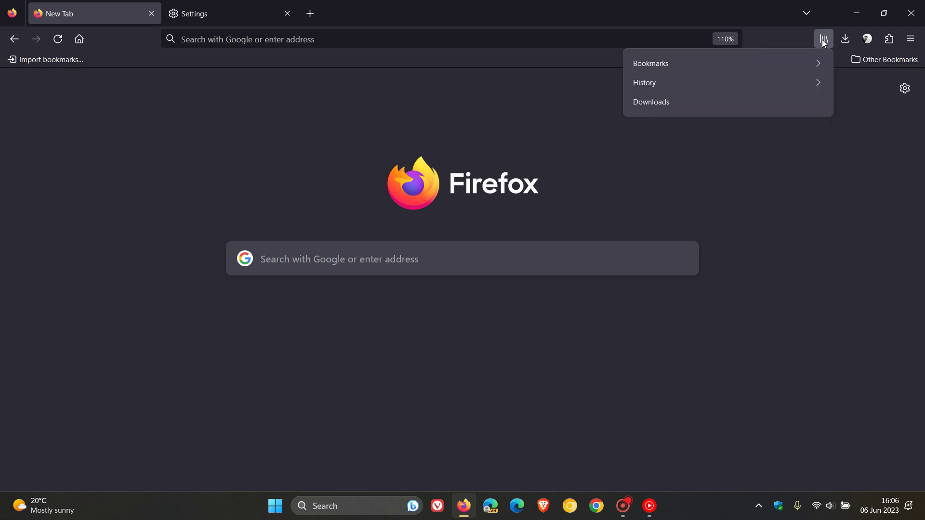
left_click(767, 70)
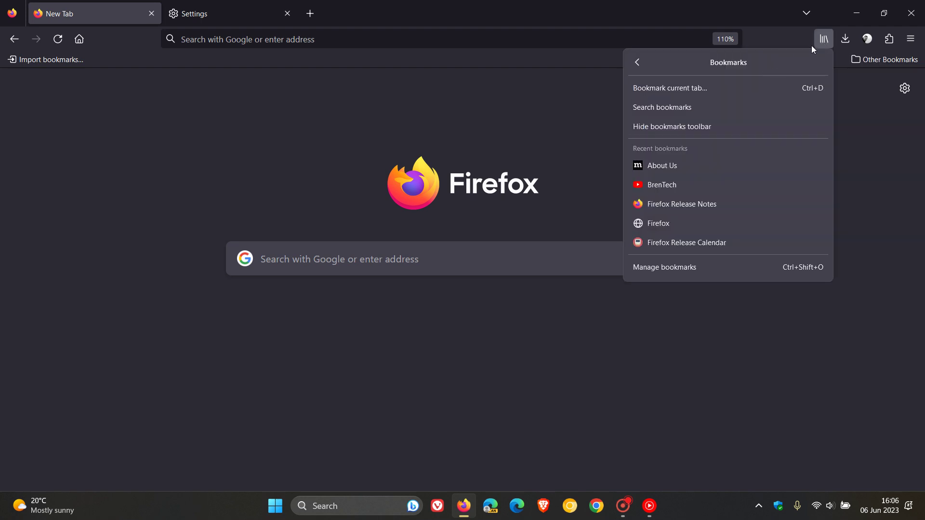
left_click(732, 107)
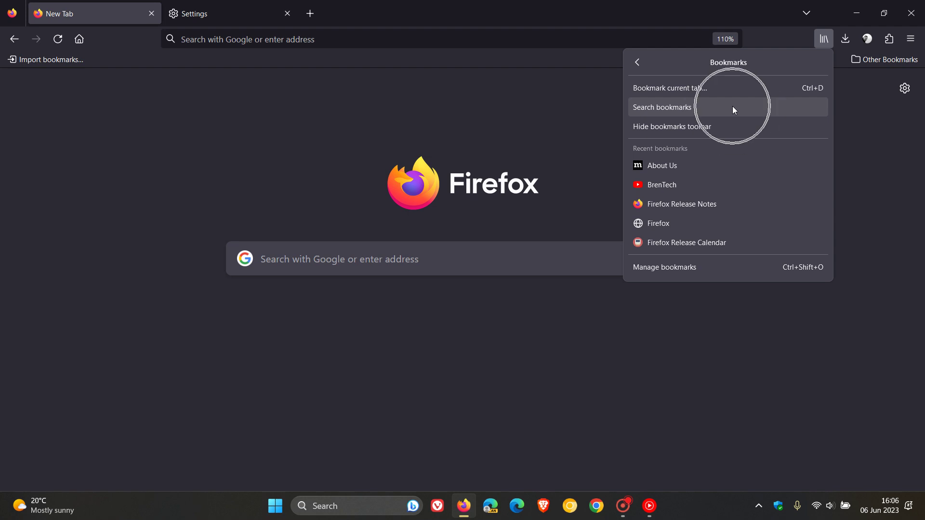
left_click(556, 130)
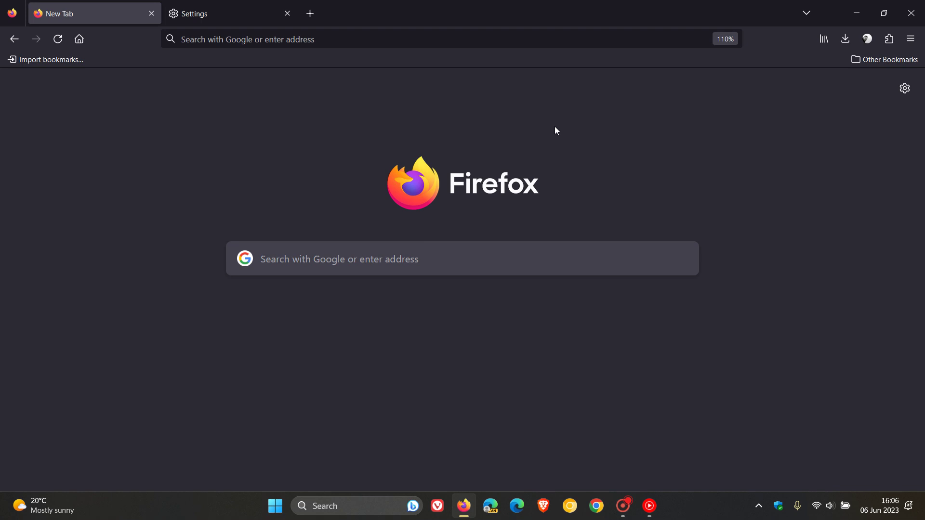
Step: Show the Search history option in the menu's History panel, then close it
left_click(910, 39)
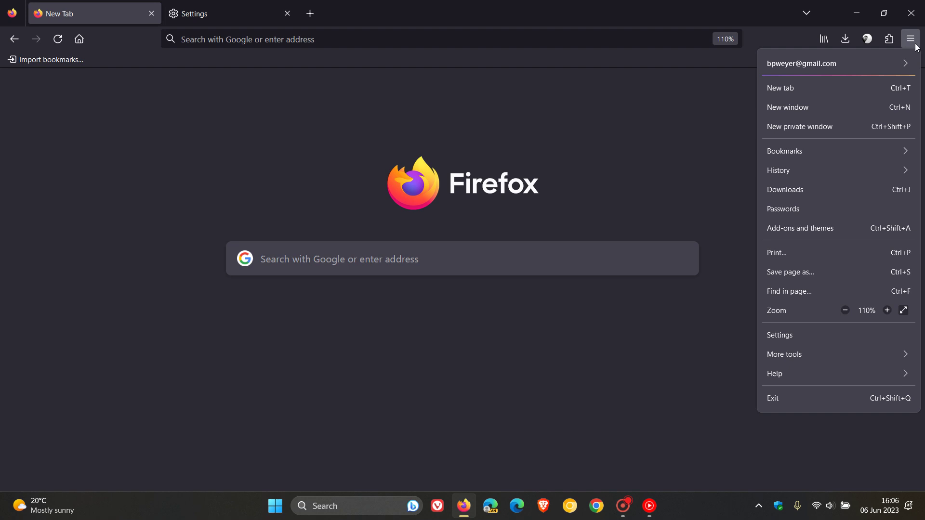
left_click(851, 171)
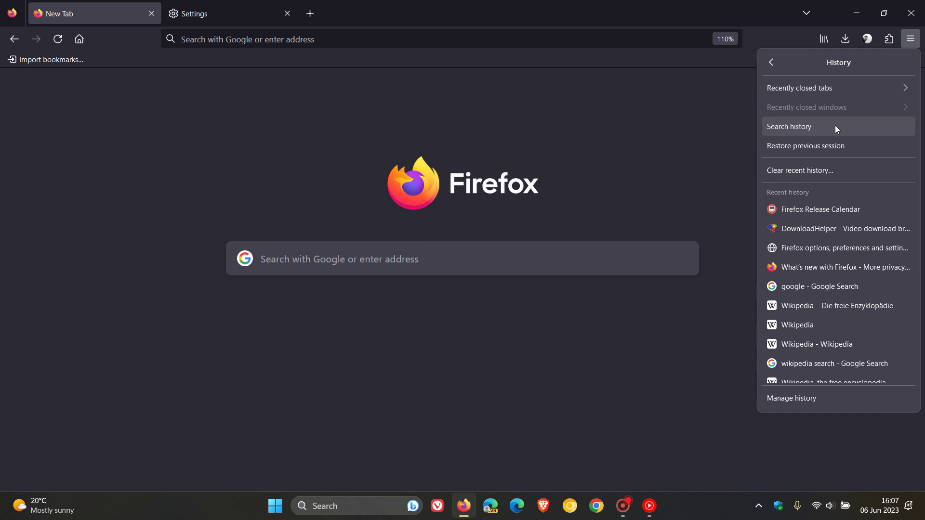
left_click(676, 119)
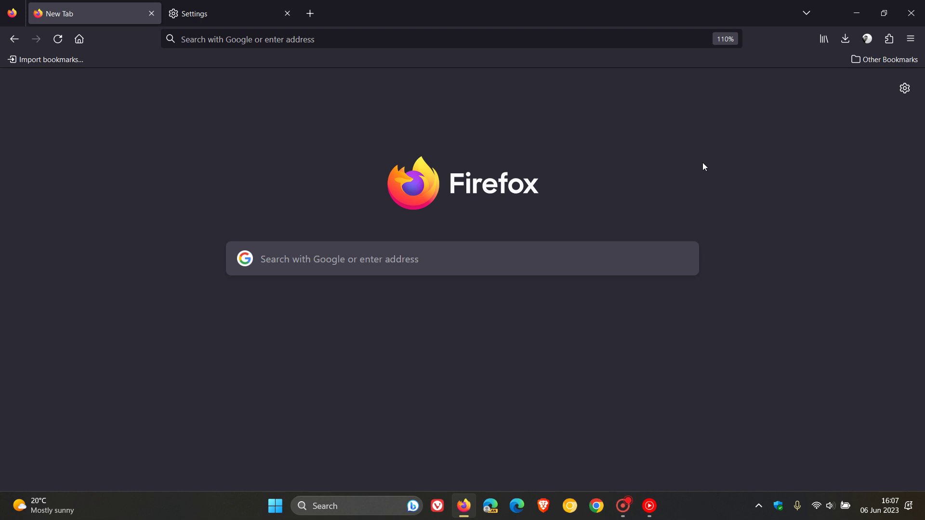
Step: Reorder extensions by moving Cookie AutoDelete down and Sidebery up, giving Video DownloadHelper, Sidebery, Cookie AutoDelete
left_click(890, 42)
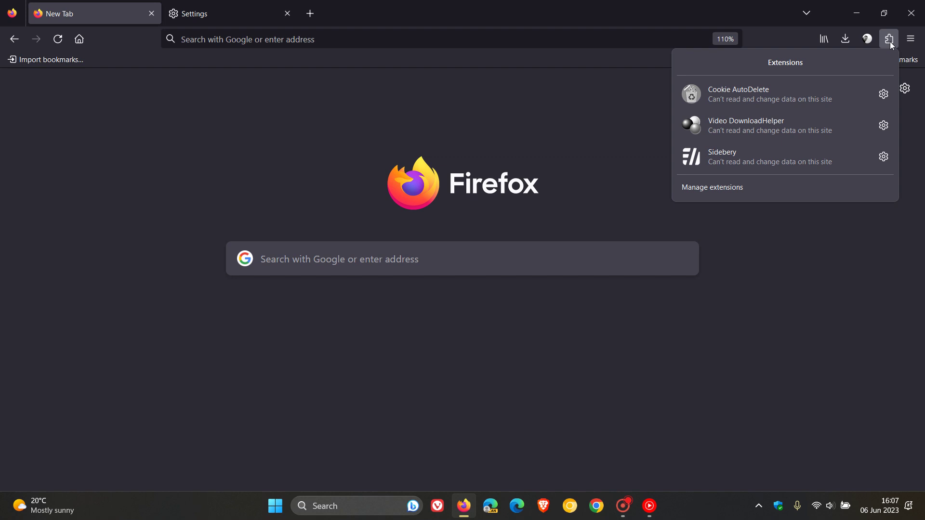
right_click(811, 99)
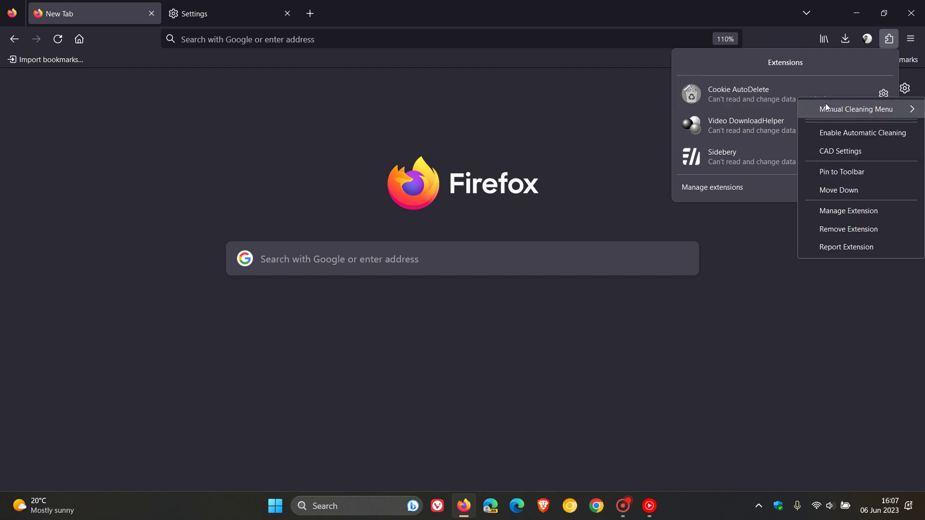
left_click(825, 194)
right_click(761, 164)
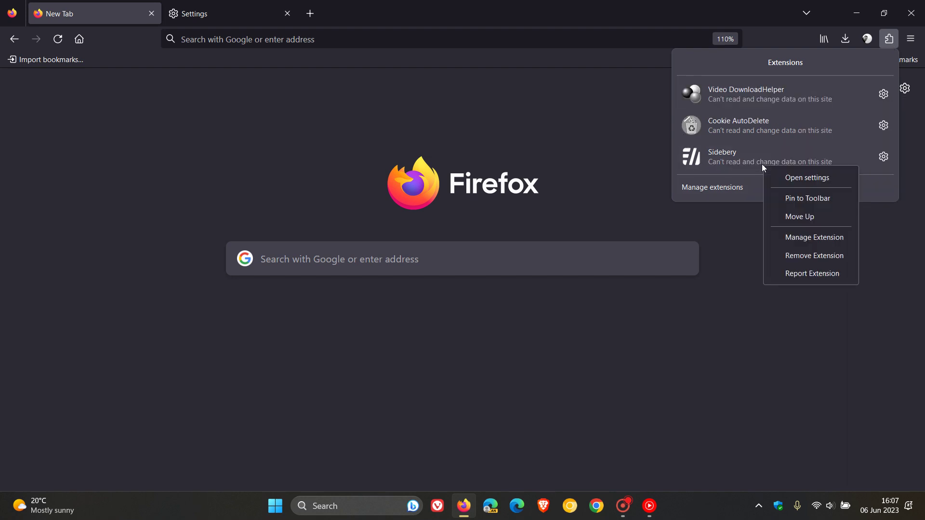
left_click(790, 222)
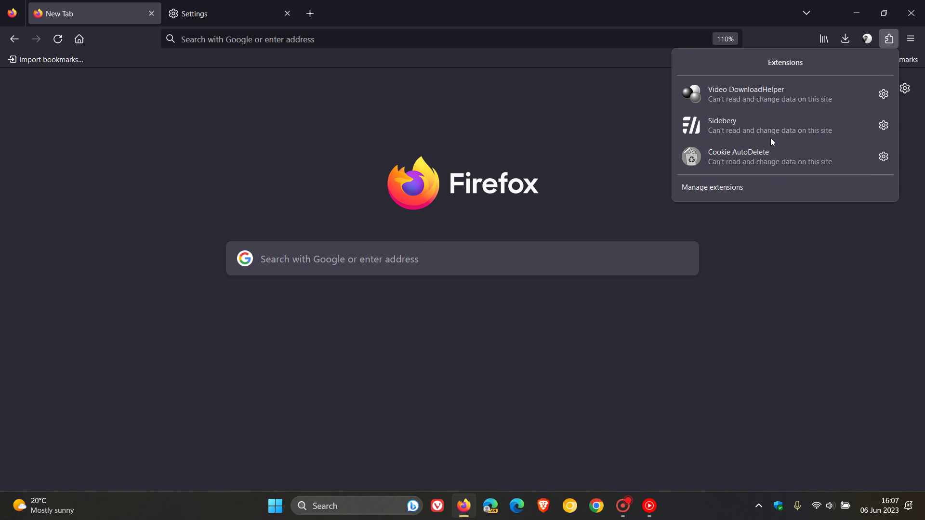
left_click(775, 294)
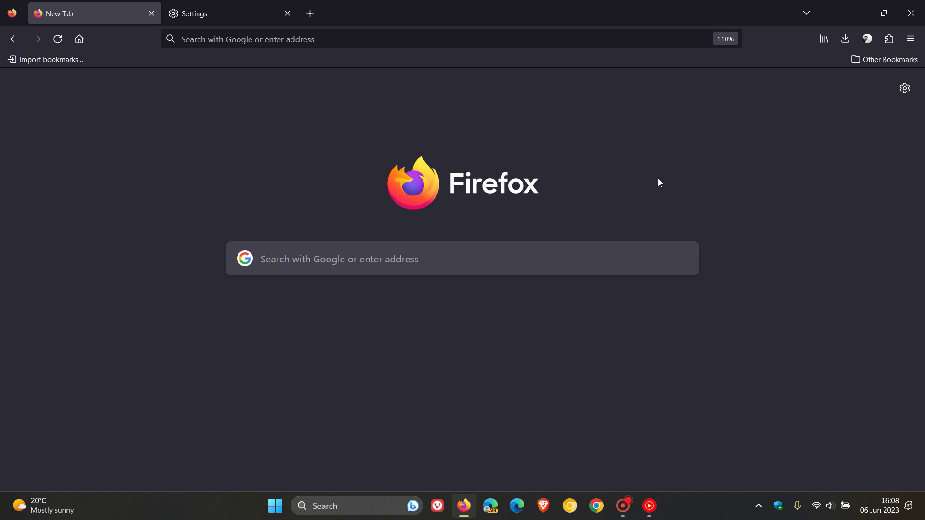
Step: Open the Firefox 114.0 release notes from Help > About Firefox's What's new link
left_click(910, 40)
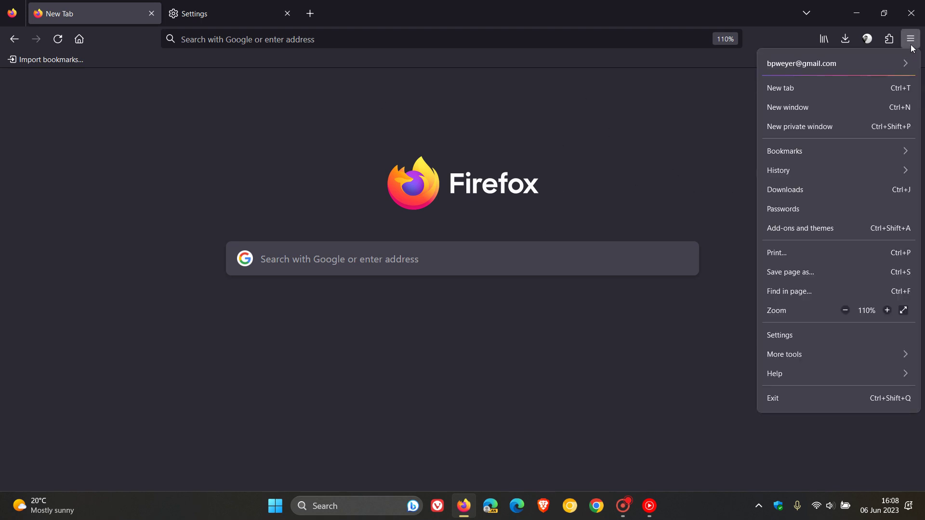
left_click(816, 374)
left_click(813, 204)
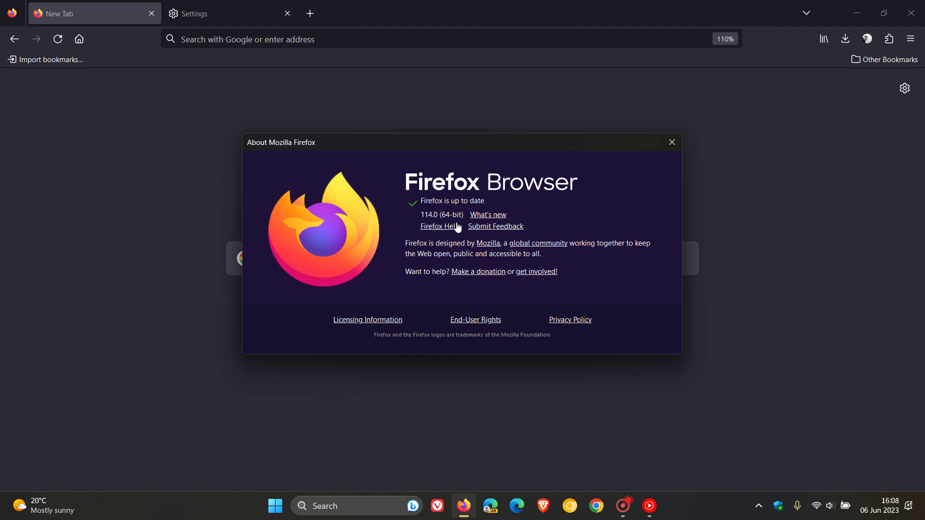
left_click(495, 217)
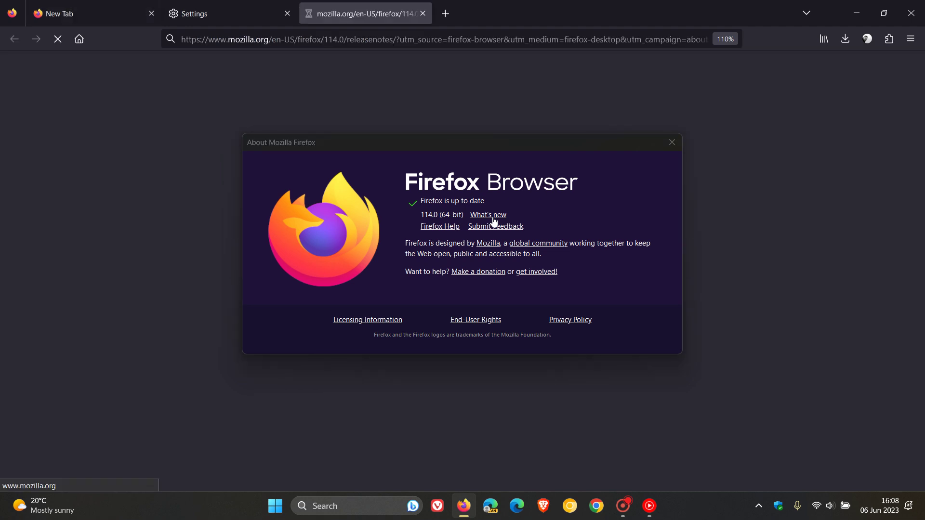
left_click(672, 143)
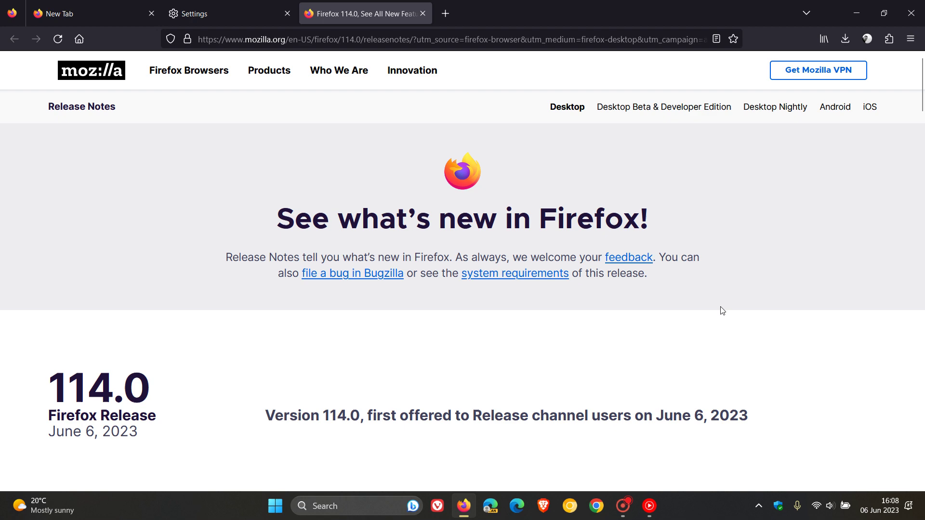
Step: Follow the Fixed section's security link to Mozilla Security Advisory 2023-20
scroll(722, 294, "down", 10)
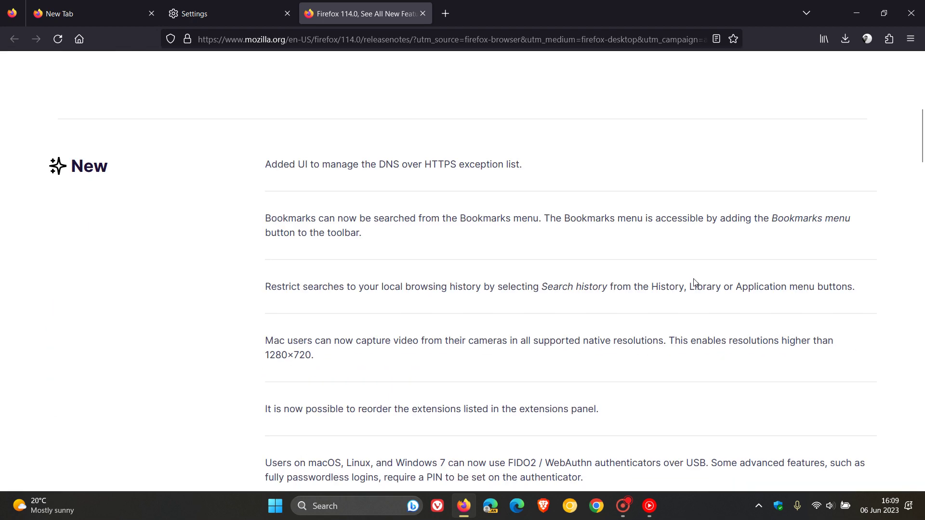
scroll(666, 283, "down", 6)
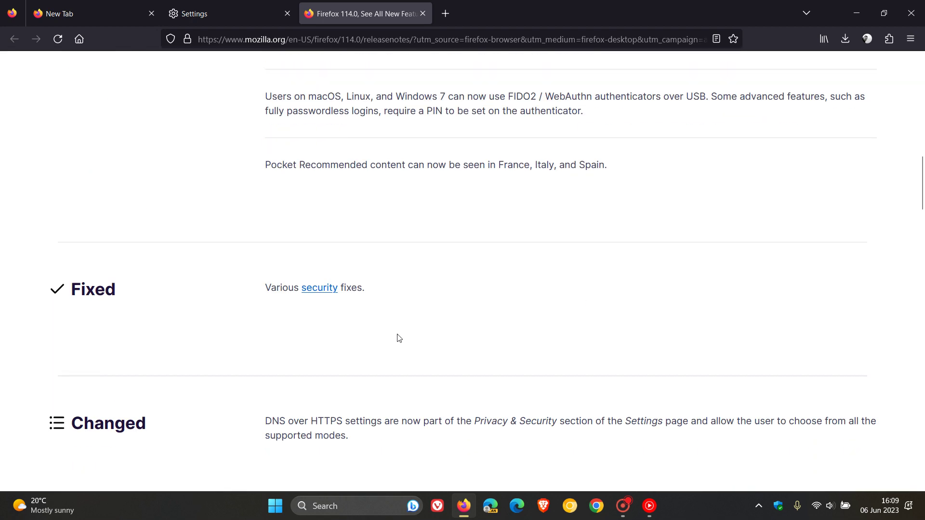
left_click(322, 289)
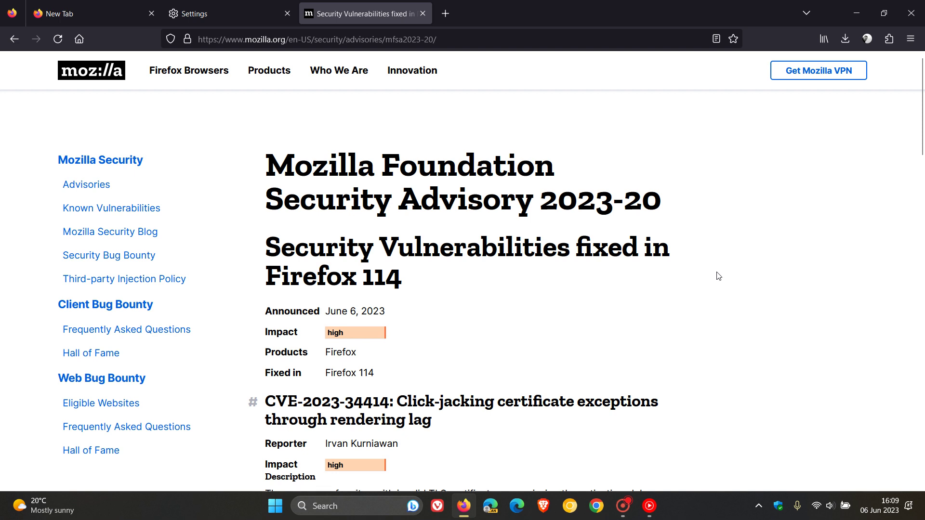
scroll(718, 275, "down", 2)
scroll(696, 277, "down", 1)
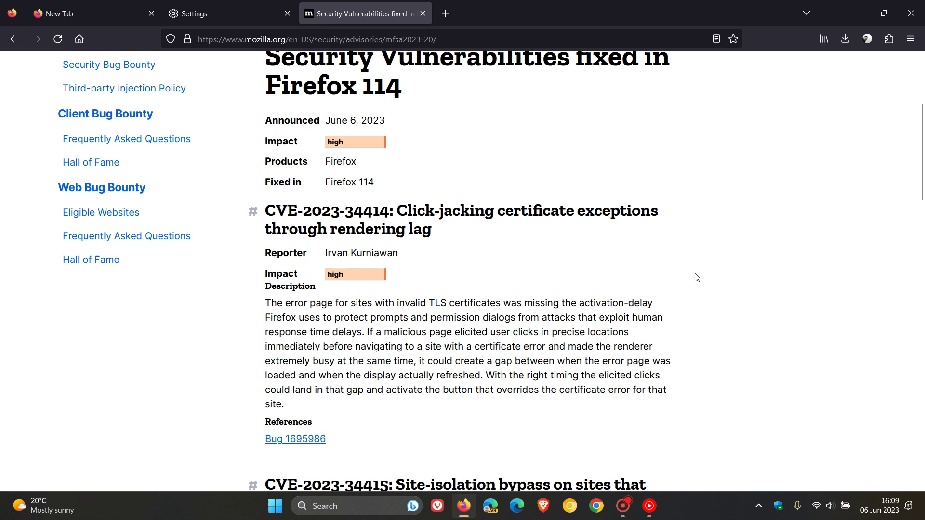
scroll(697, 278, "down", 5)
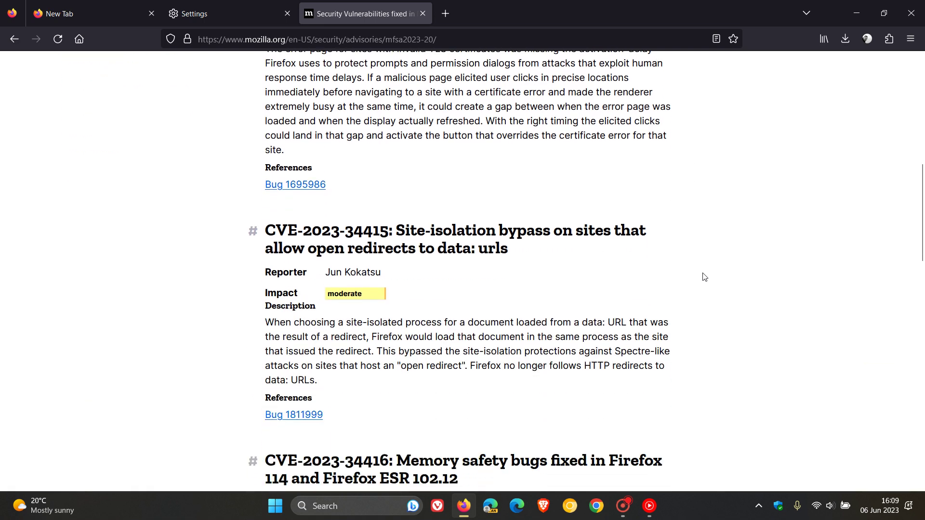
scroll(705, 277, "down", 2)
scroll(704, 276, "down", 4)
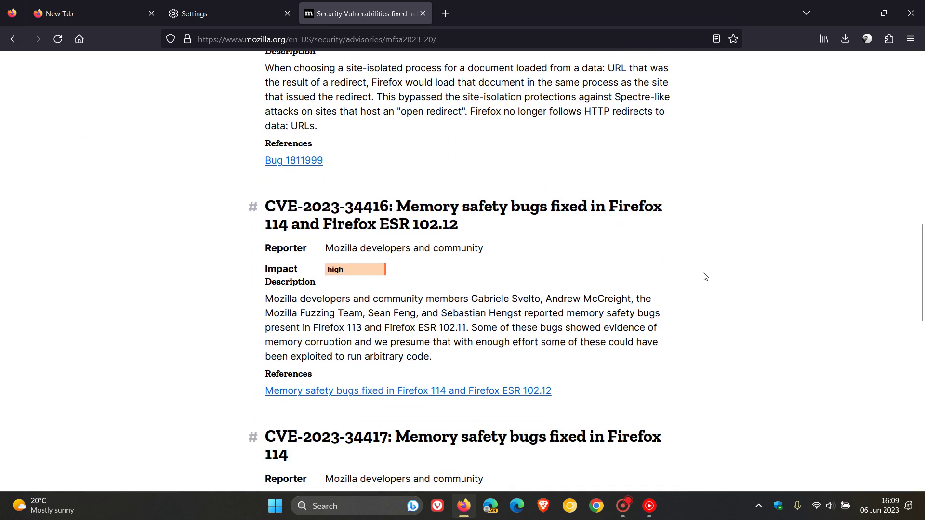
scroll(704, 276, "down", 2)
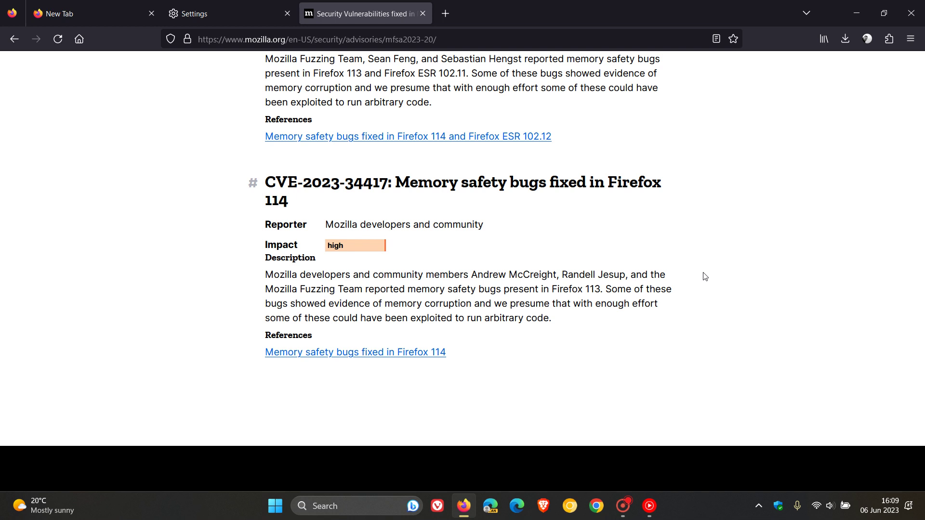
scroll(705, 276, "up", 1)
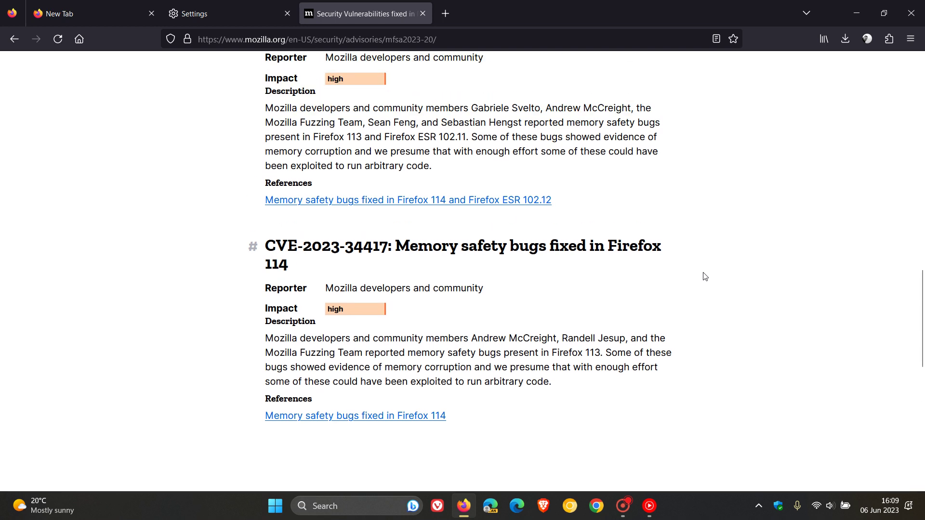
scroll(705, 276, "up", 3)
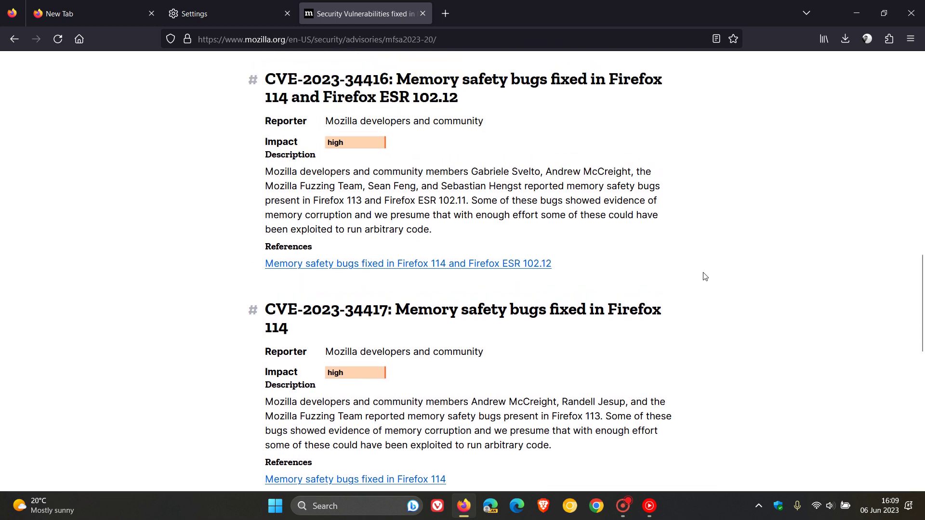
scroll(705, 276, "up", 3)
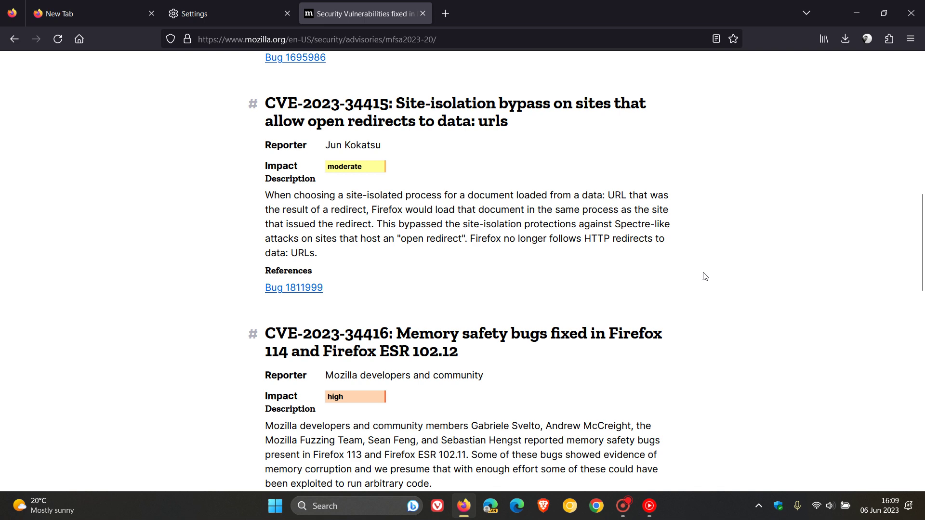
scroll(705, 276, "up", 4)
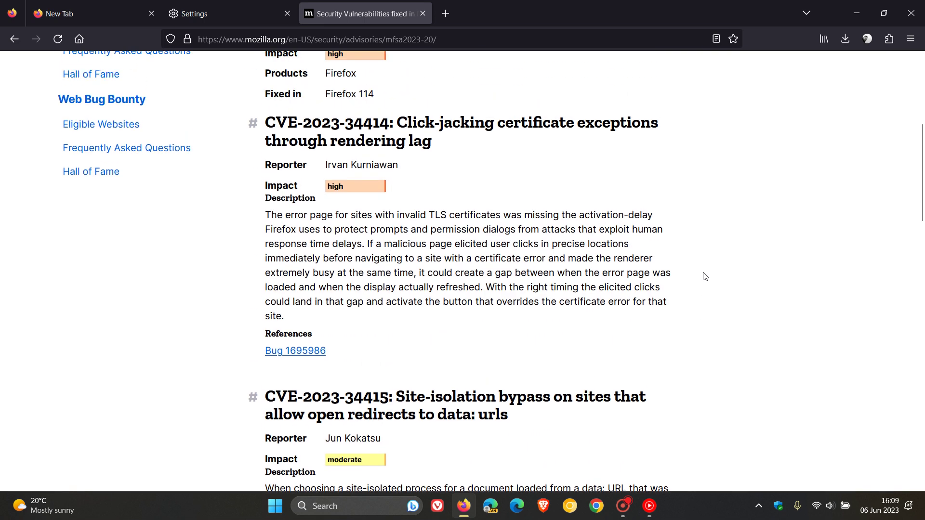
scroll(705, 276, "up", 5)
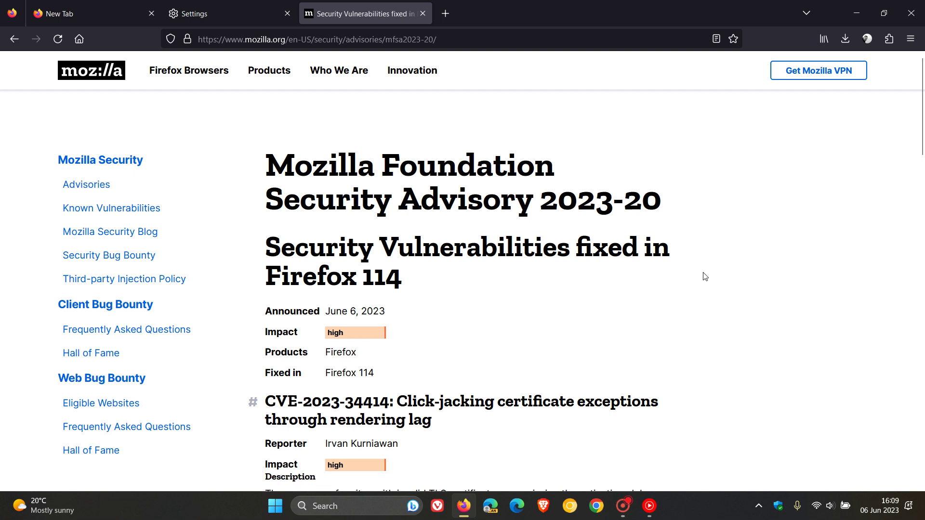
Step: Close the security advisory tab, briefly view About Firefox, then close the Settings tab
left_click(422, 14)
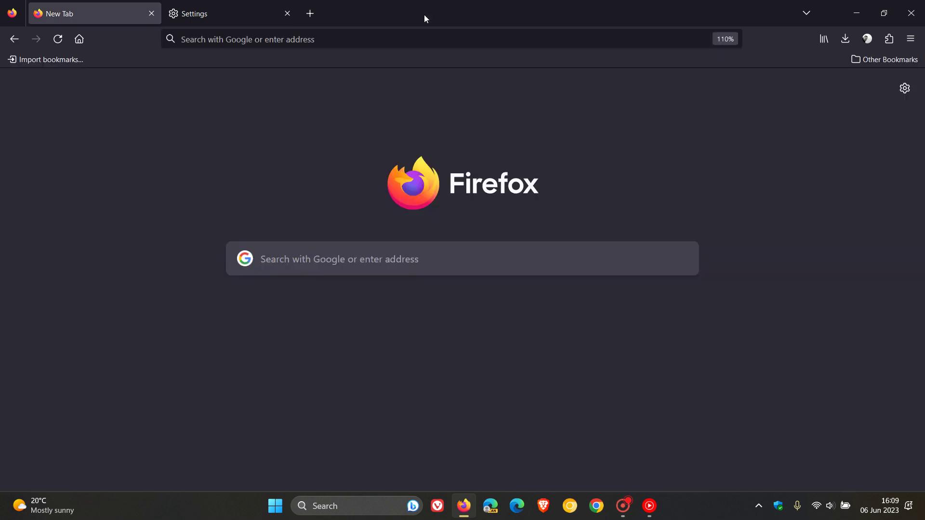
left_click(910, 39)
left_click(820, 373)
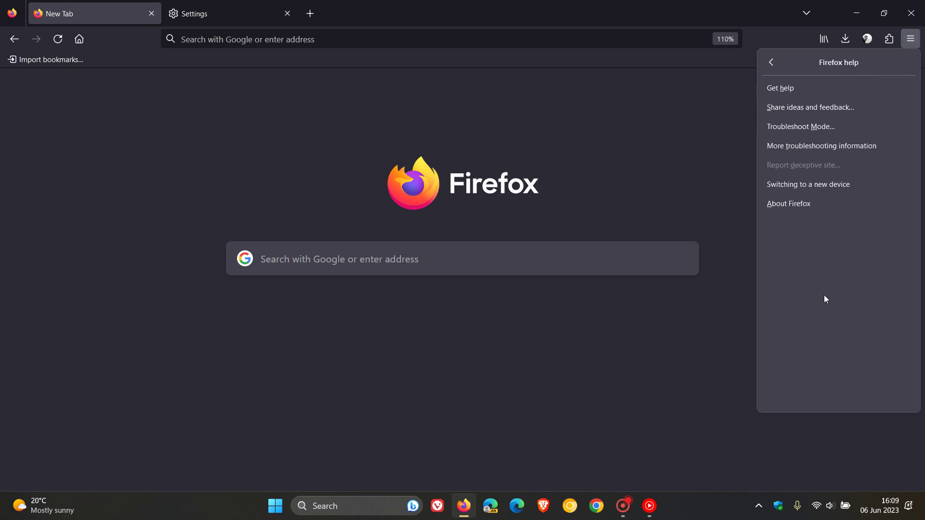
left_click(815, 207)
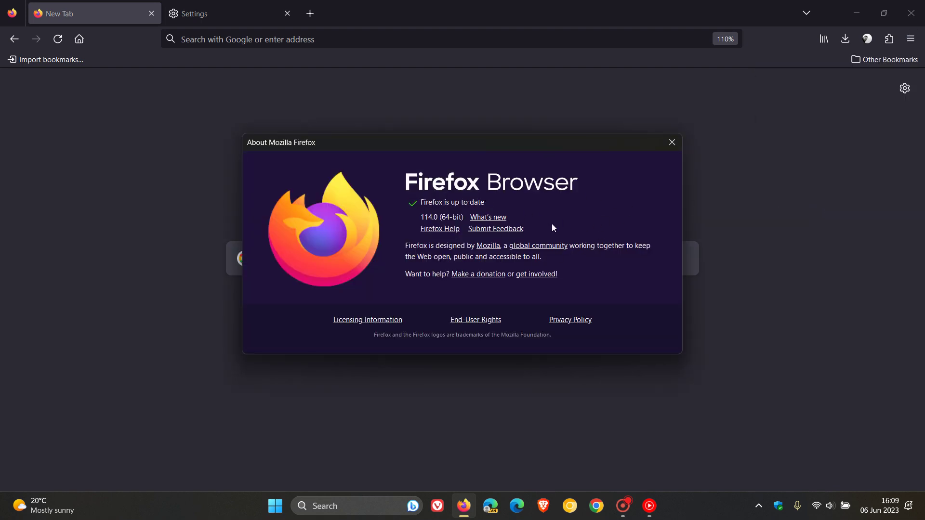
left_click(672, 142)
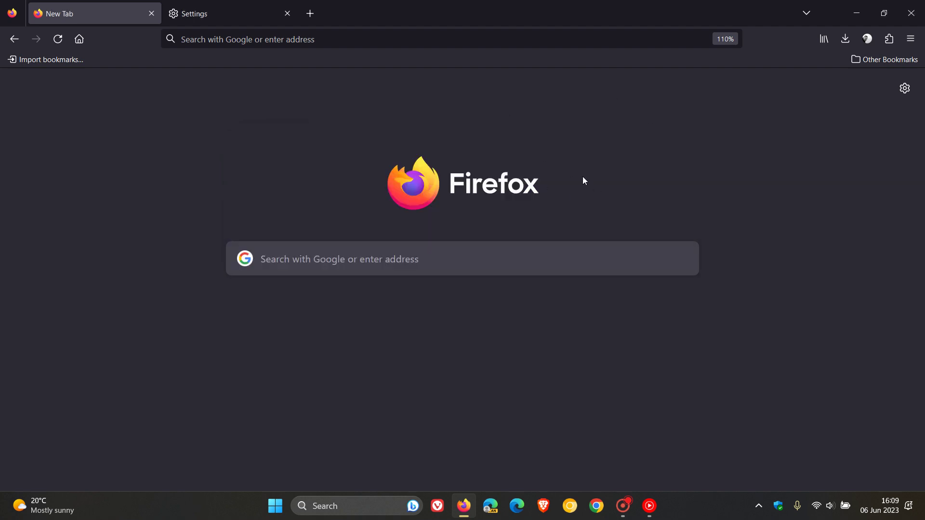
left_click(287, 13)
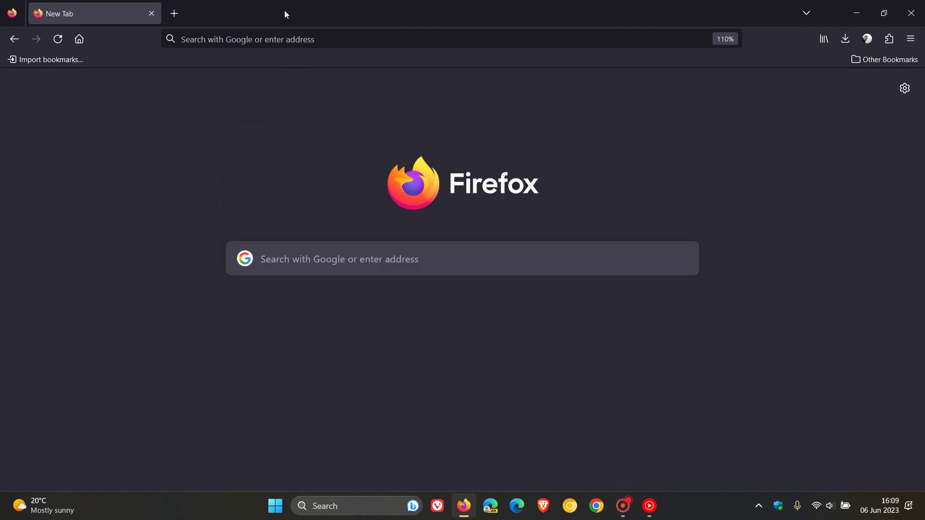